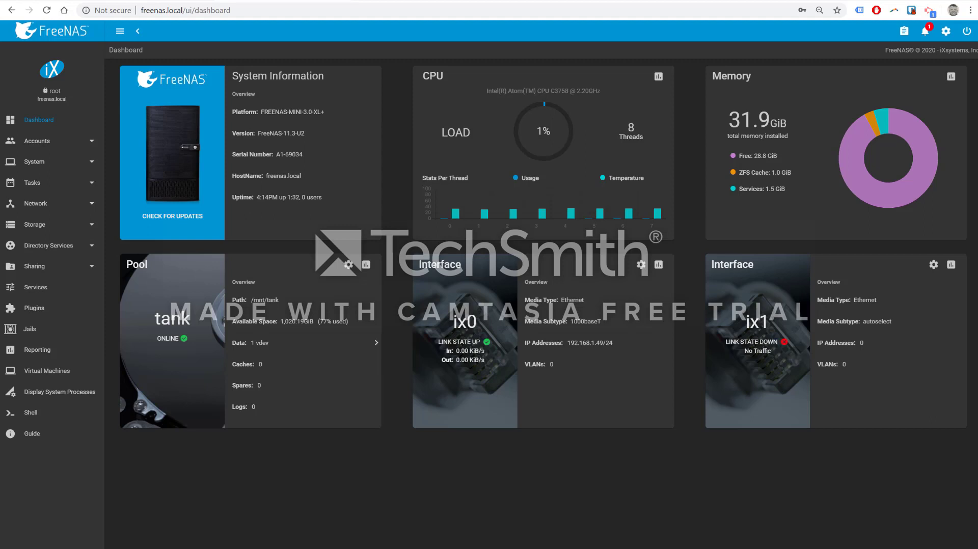
Open This PC in File Explorer to view the network locations, and minimize the window
{"action": "key", "text": "super+e"}
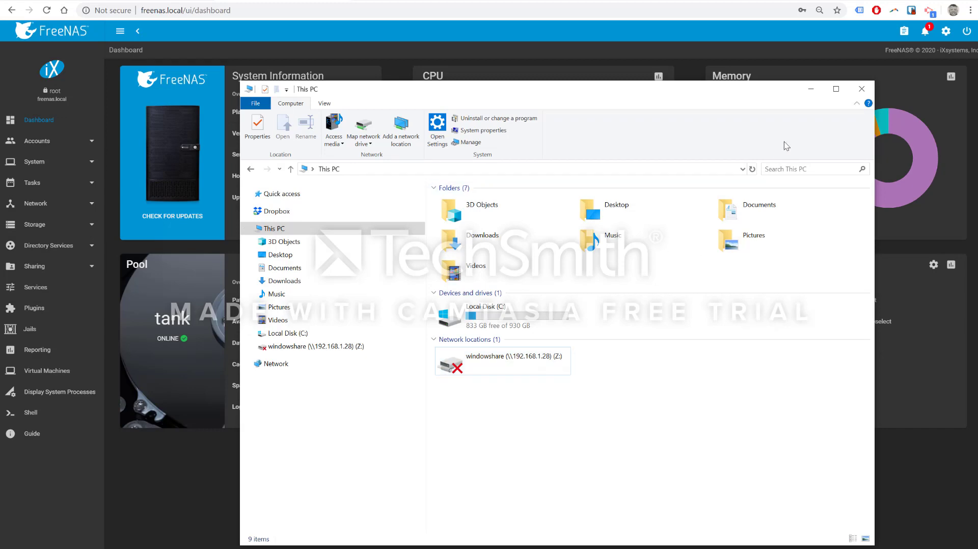
{"action": "left_click", "coordinate": [811, 93]}
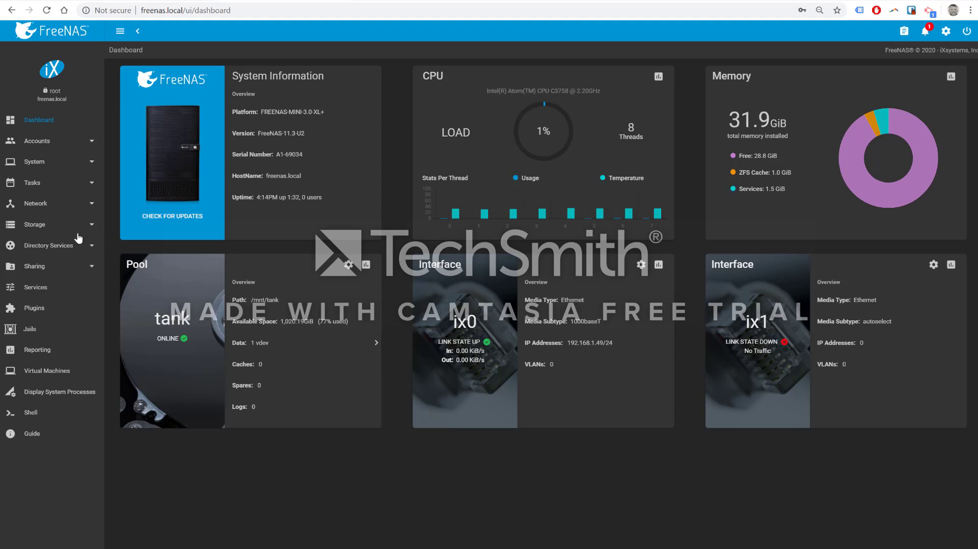
Reload the dashboard and open the ix0 network interface for editing to review its DHCP and IP address settings
{"action": "left_click", "coordinate": [61, 208]}
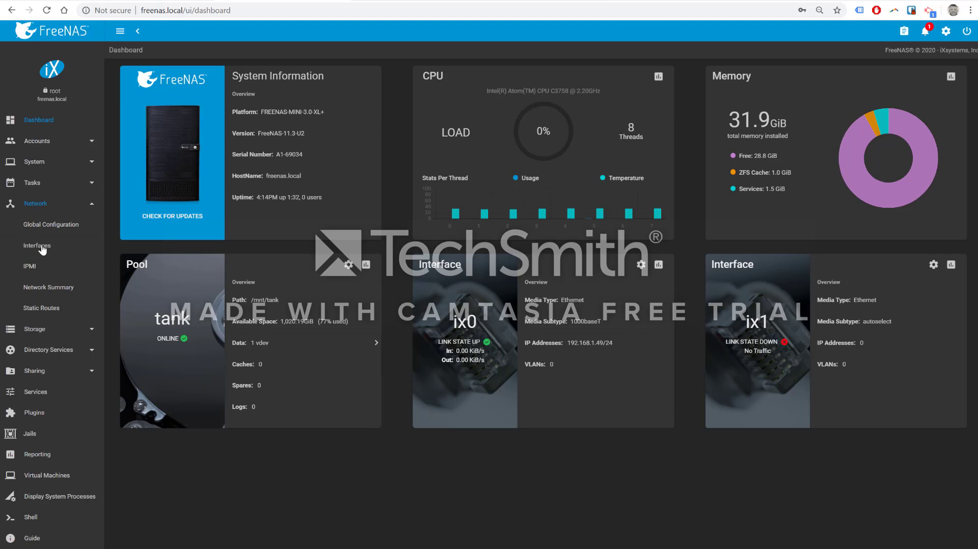
{"action": "left_click", "coordinate": [46, 10]}
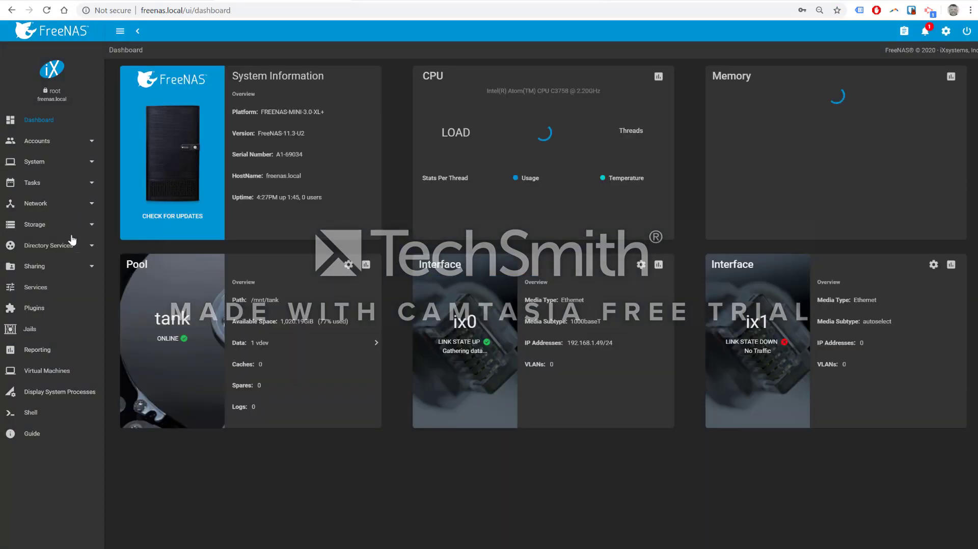
{"action": "left_click", "coordinate": [48, 205]}
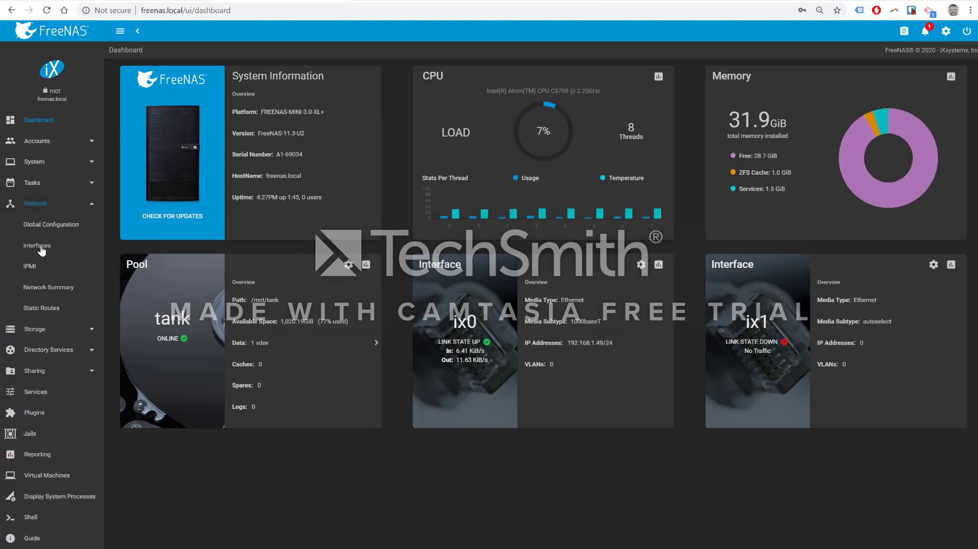
{"action": "left_click", "coordinate": [45, 248]}
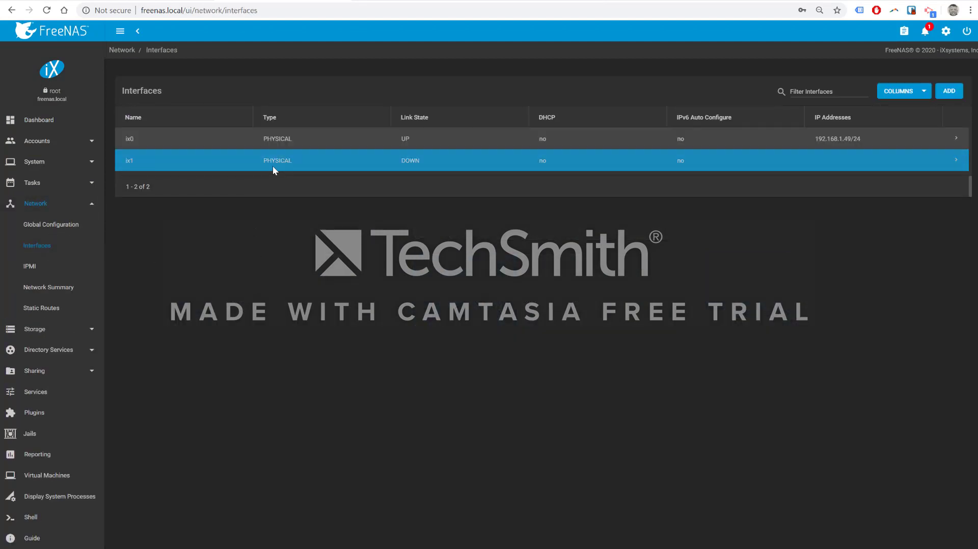
{"action": "left_click", "coordinate": [956, 139]}
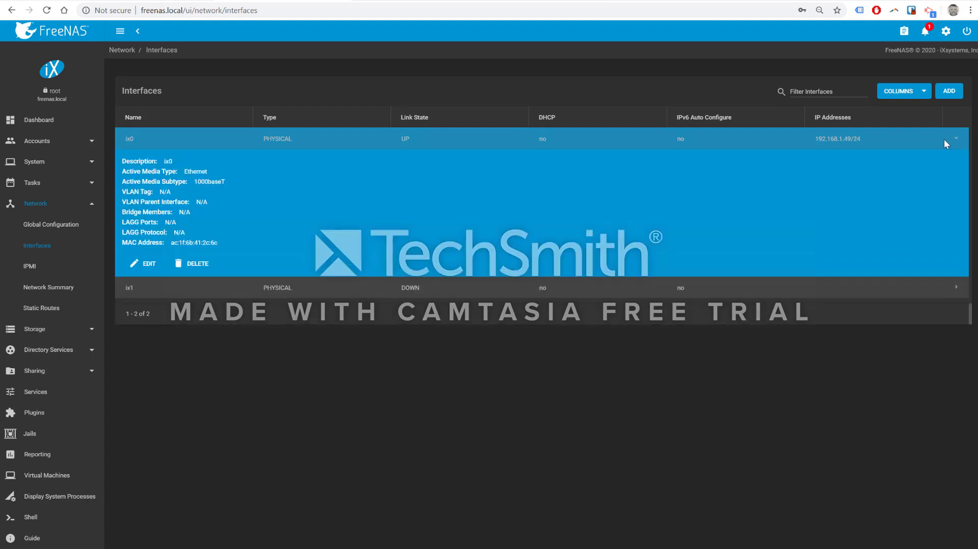
{"action": "left_click", "coordinate": [149, 265]}
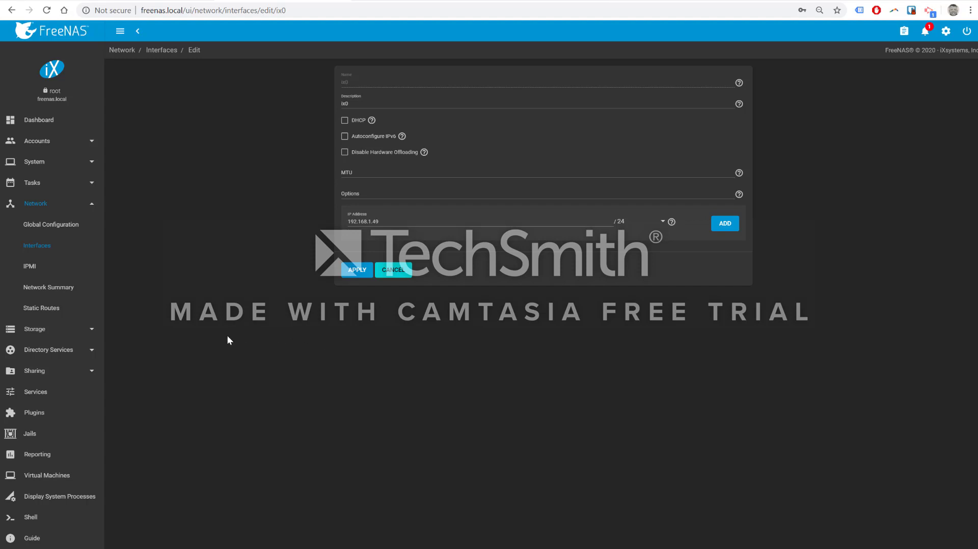
Start the console setup from the FreeNAS shell by running /etc/netcli
{"action": "left_click", "coordinate": [32, 518]}
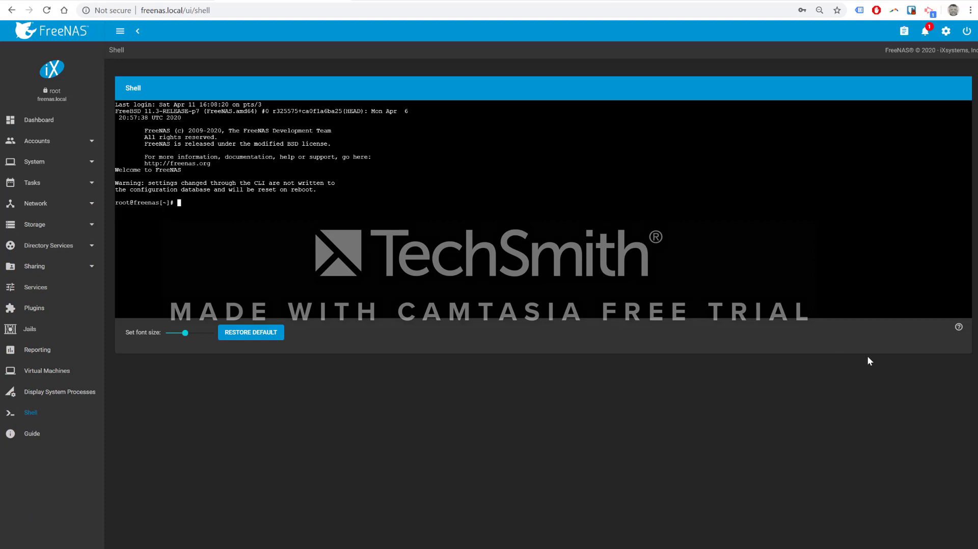
{"action": "type", "text": "/etc/netcli"}
{"action": "key", "text": "Return"}
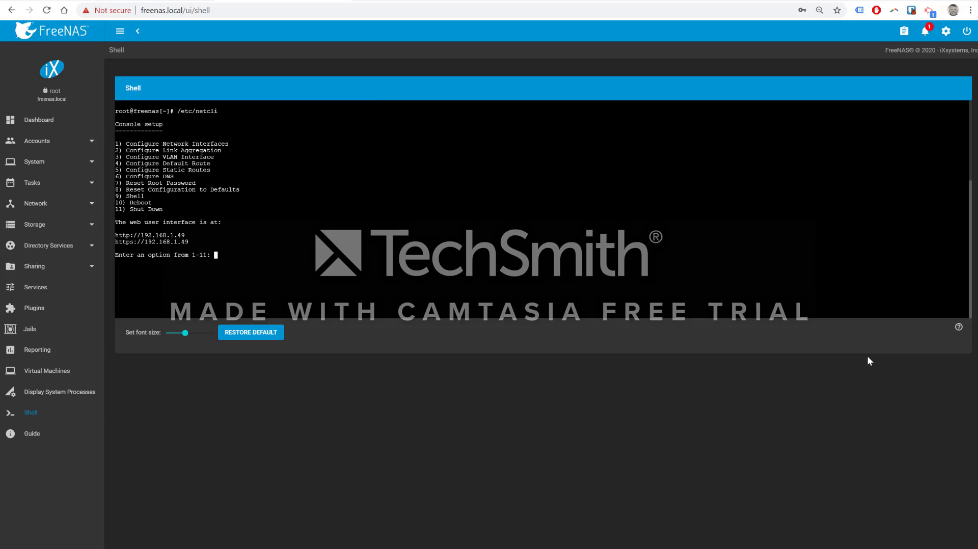
Choose to configure network interface ix0 in the console setup, declining to delete it or remove its current settings
{"action": "type", "text": "1"}
{"action": "key", "text": "Return"}
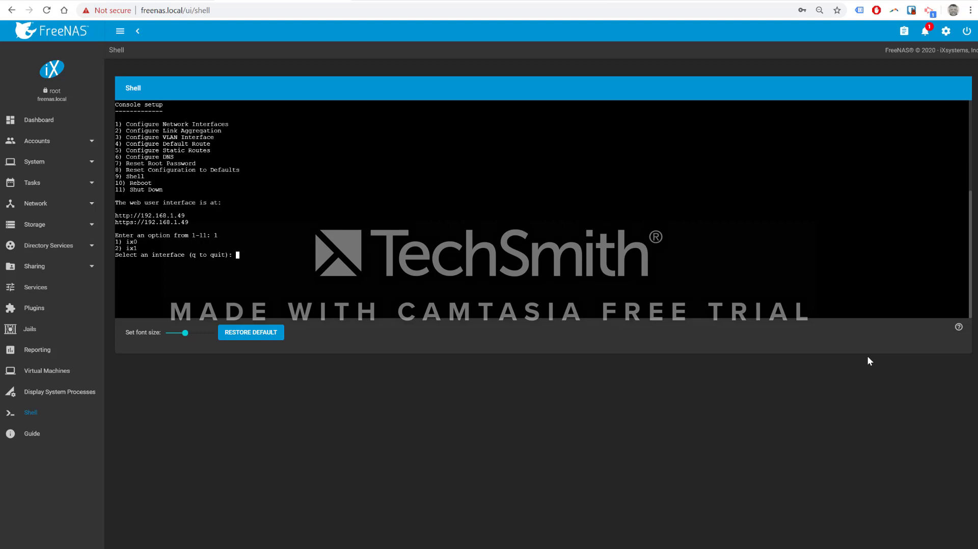
{"action": "type", "text": "1"}
{"action": "key", "text": "Return"}
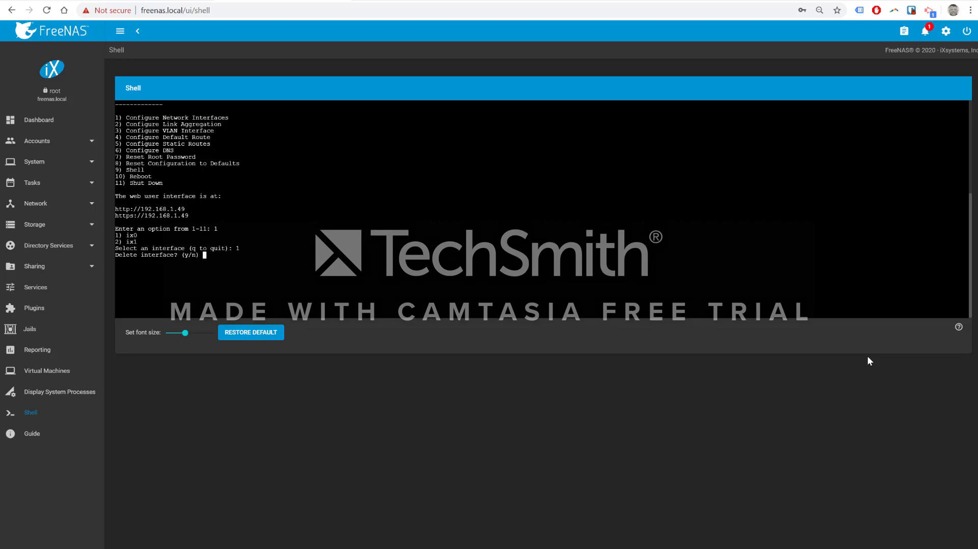
{"action": "type", "text": "n"}
{"action": "key", "text": "Return"}
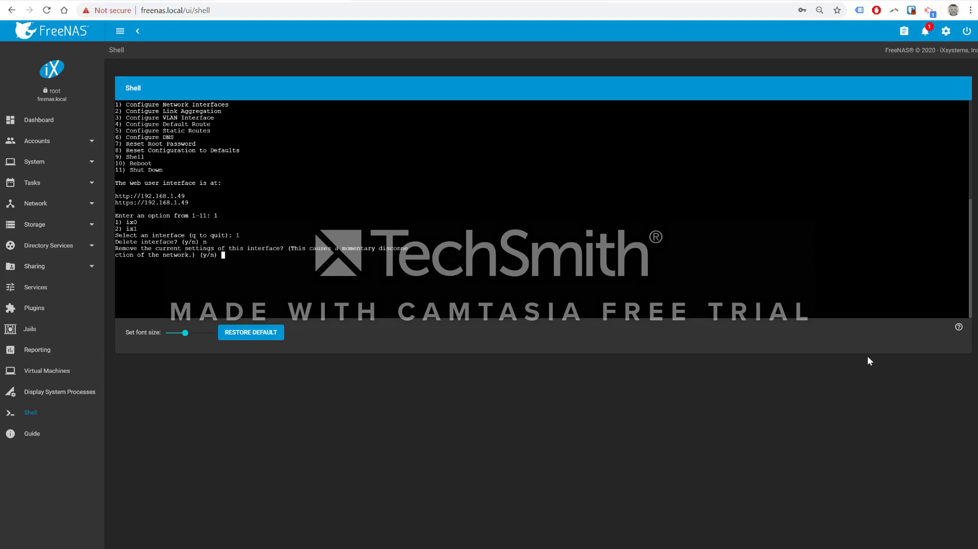
{"action": "type", "text": "n"}
{"action": "key", "text": "Return"}
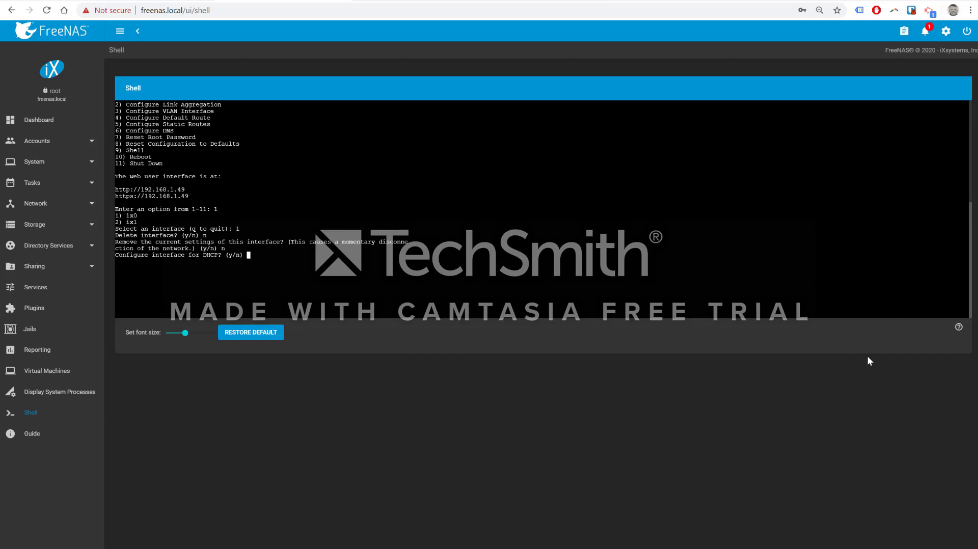
Decline DHCP for the interface, configure IPv4 with the default name ix0, and enter 192.168.1.49 as its address
{"action": "type", "text": "n"}
{"action": "key", "text": "Return"}
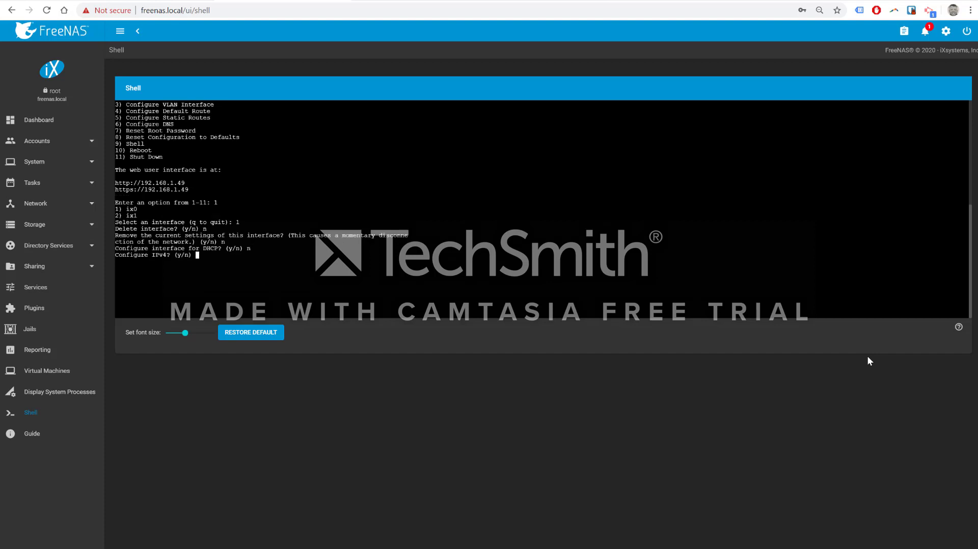
{"action": "type", "text": "y"}
{"action": "key", "text": "Return"}
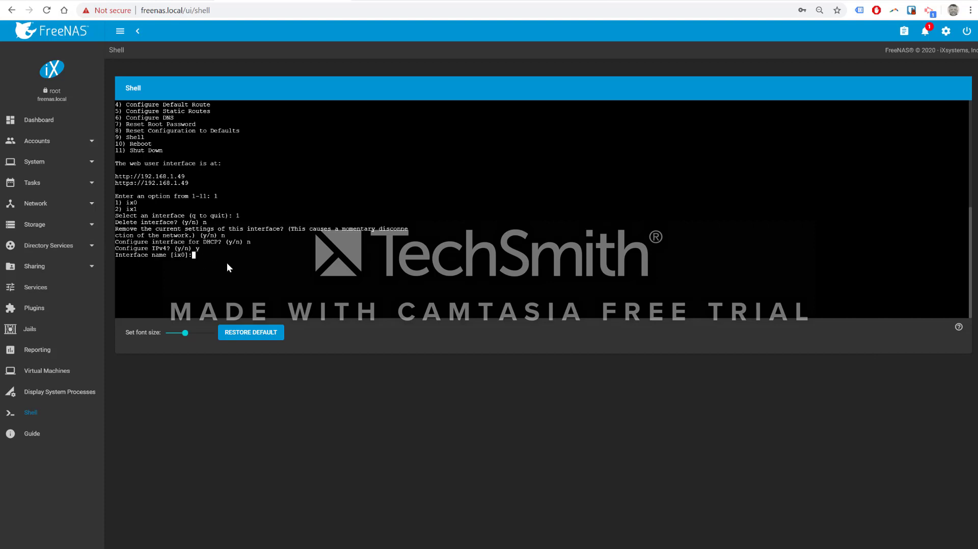
{"action": "key", "text": "Return"}
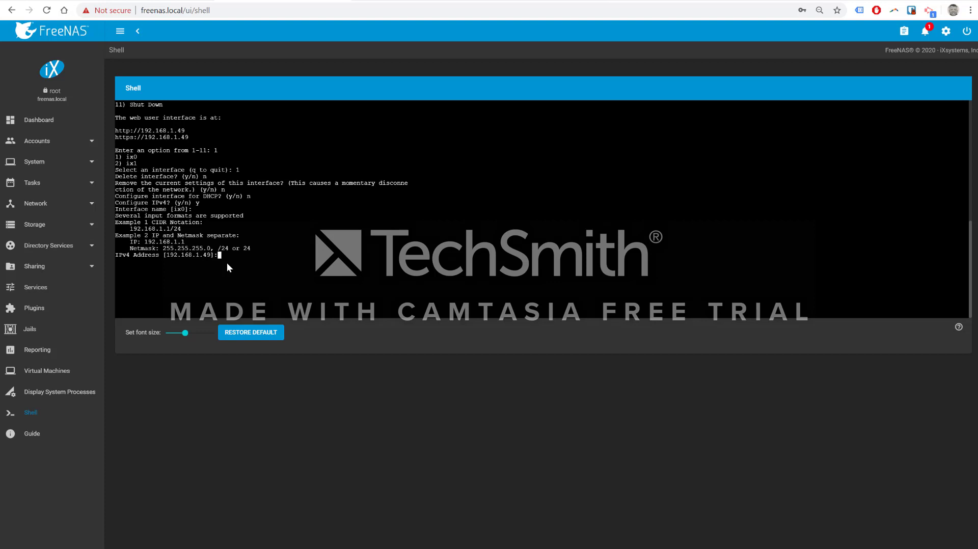
{"action": "type", "text": "192.168.1.49"}
{"action": "key", "text": "Return"}
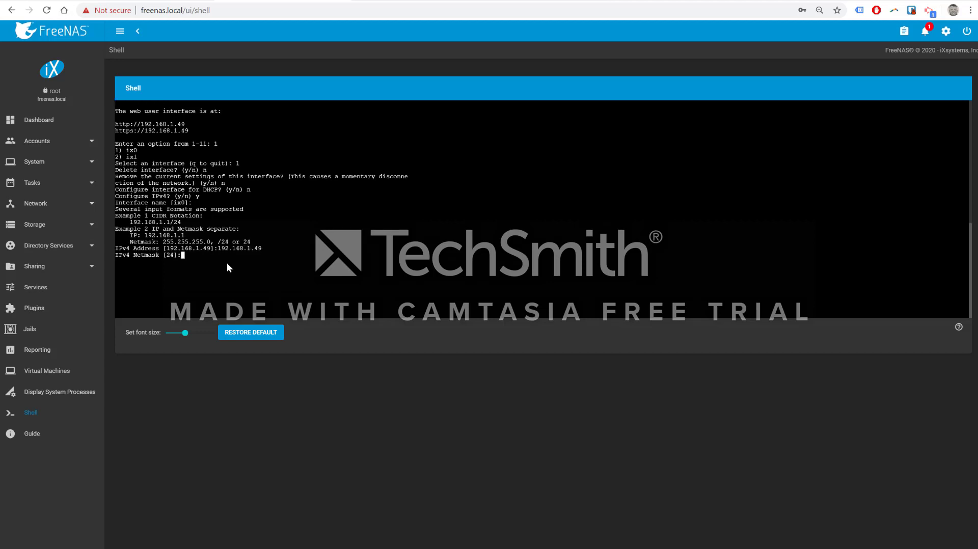
Open a Windows Command Prompt and place its window so the IPv4 prompts in the FreeNAS shell stay readable
{"action": "left_click", "coordinate": [86, 548]}
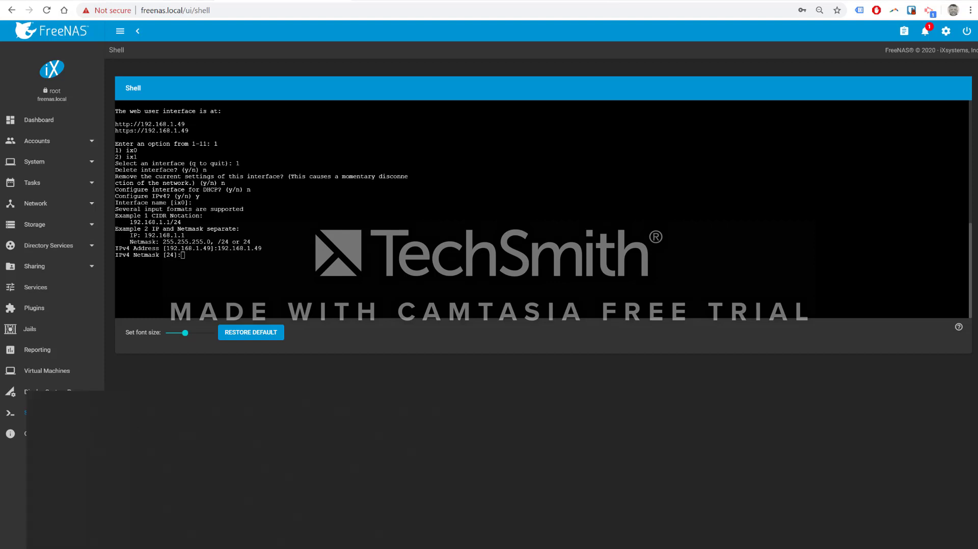
{"action": "type", "text": "cmd"}
{"action": "key", "text": "Return"}
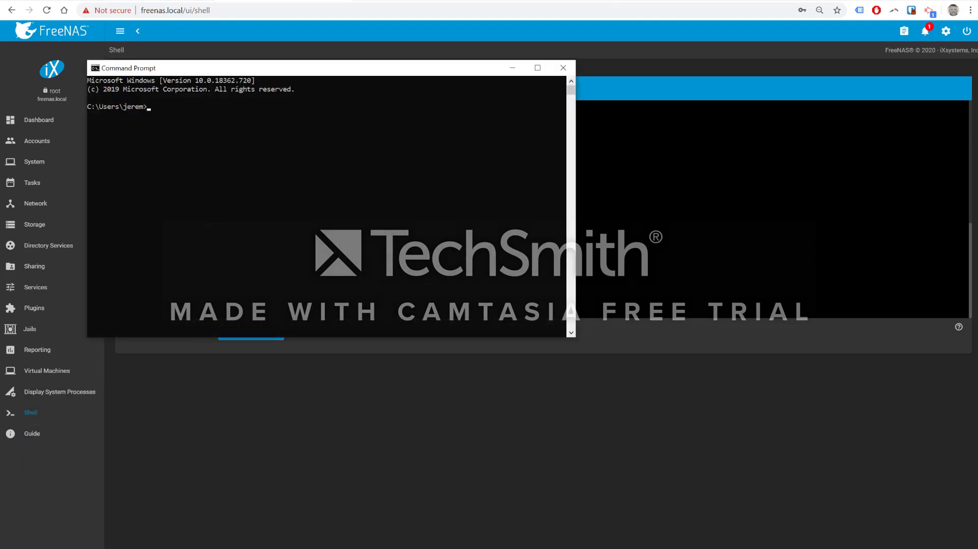
{"action": "left_click_drag", "start_coordinate": [352, 66], "coordinate": [630, 136]}
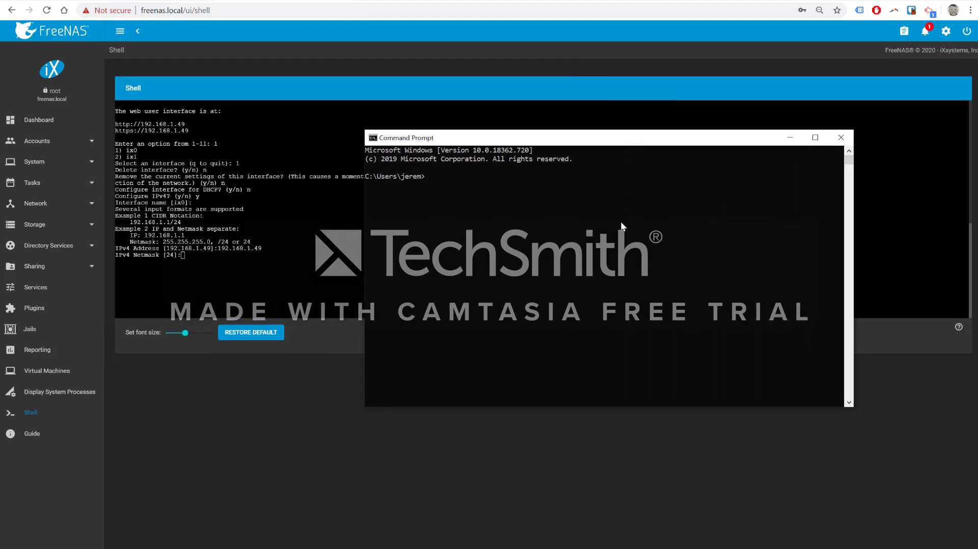